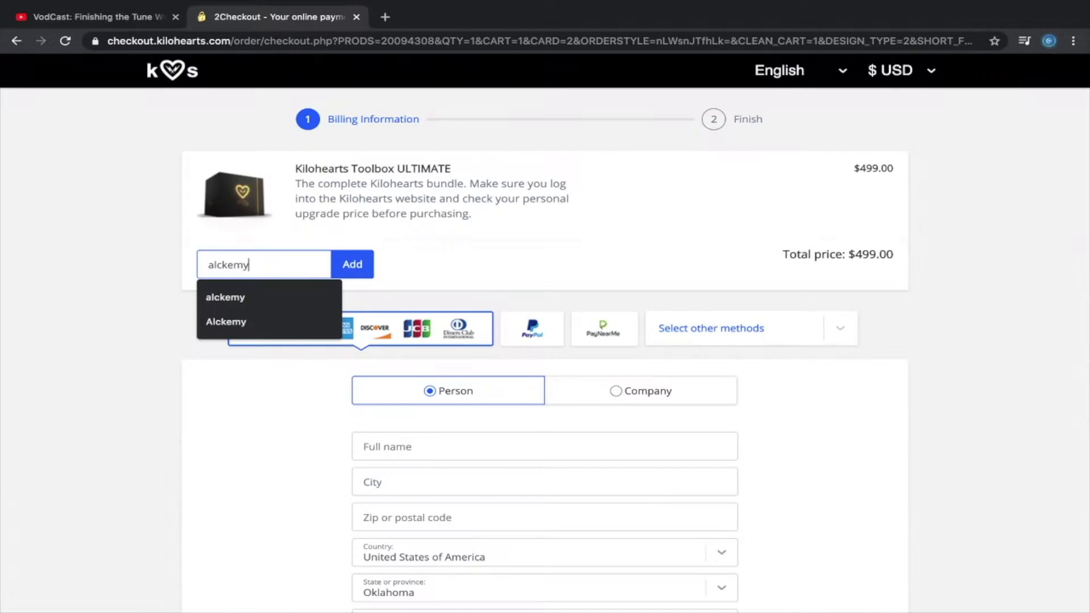
- Apply the coupon code alckemy to the Kilohearts Toolbox ULTIMATE order
click(243, 300)
click(352, 264)
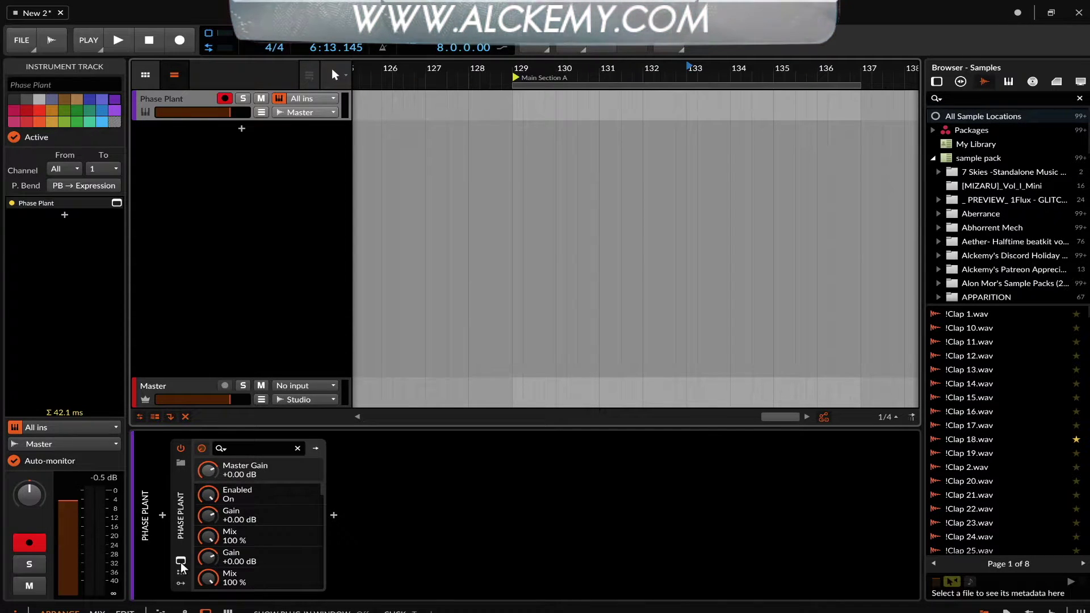
- Switch to Bitwig Studio, open the Phase Plant plug-in window and look through the patch's generator stack
click(180, 562)
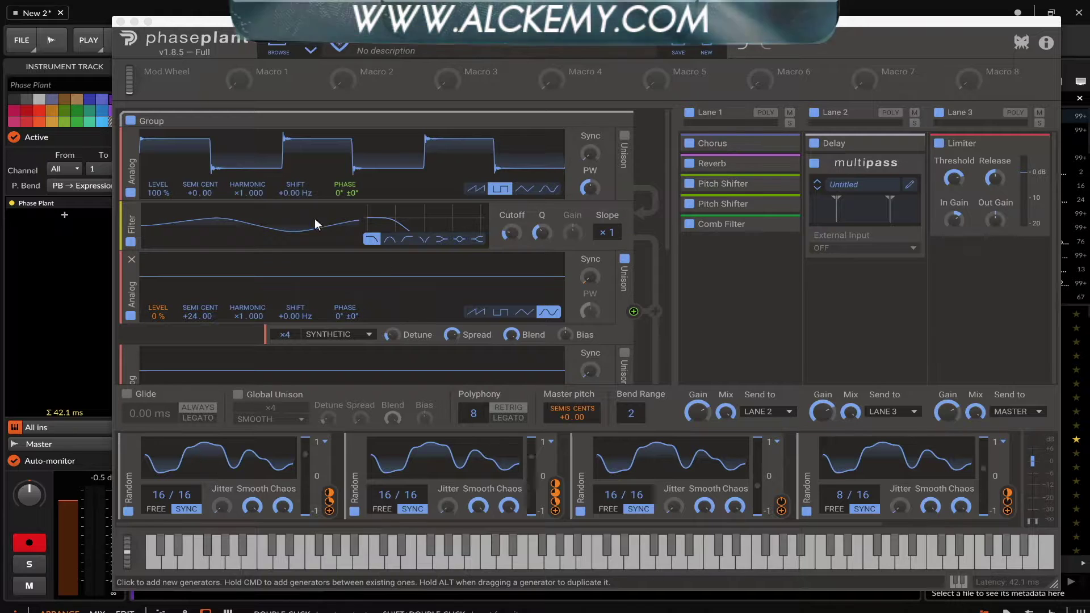
scroll(311, 179, down, 5)
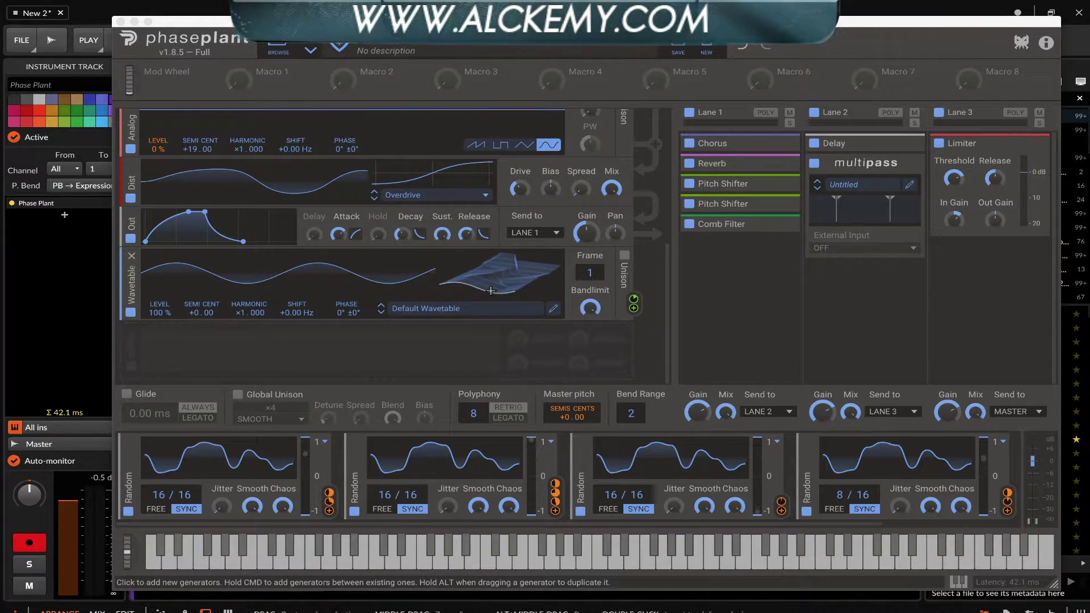
scroll(490, 291, up, 5)
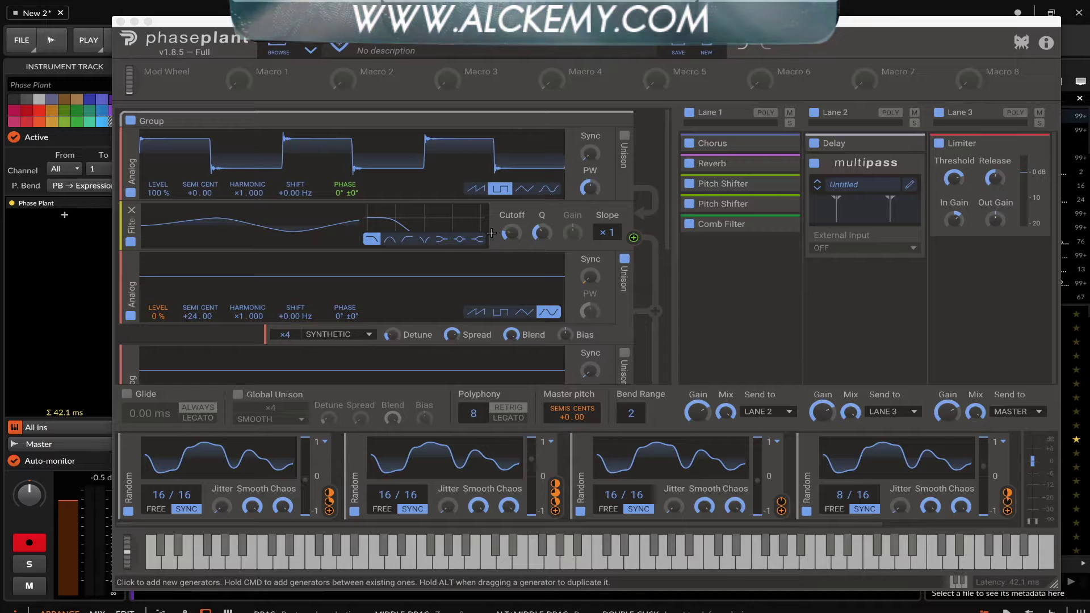
scroll(491, 233, down, 4)
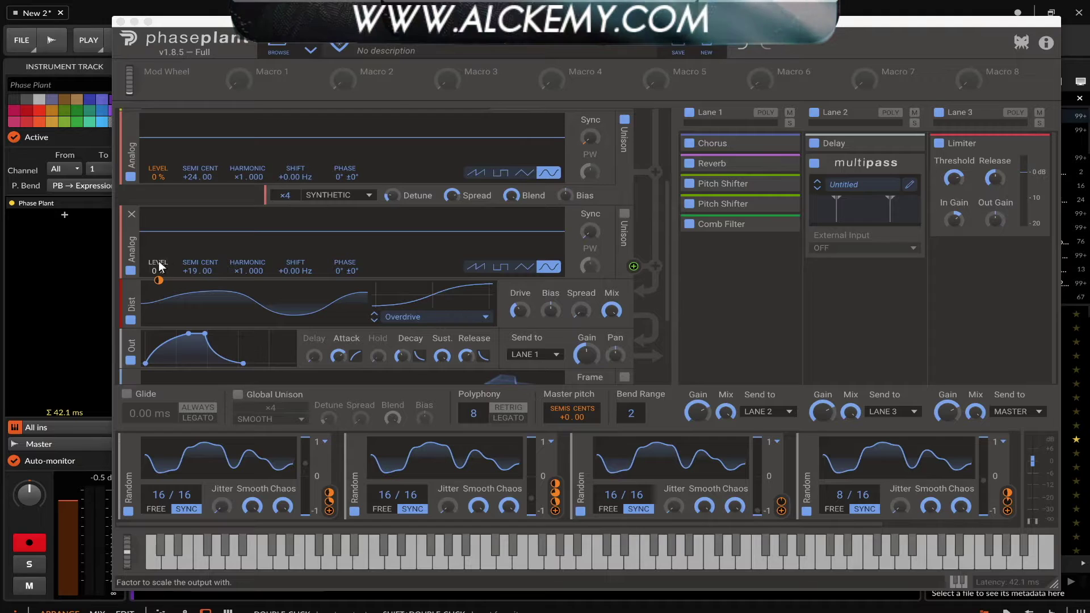
scroll(175, 223, up, 1)
scroll(191, 223, down, 1)
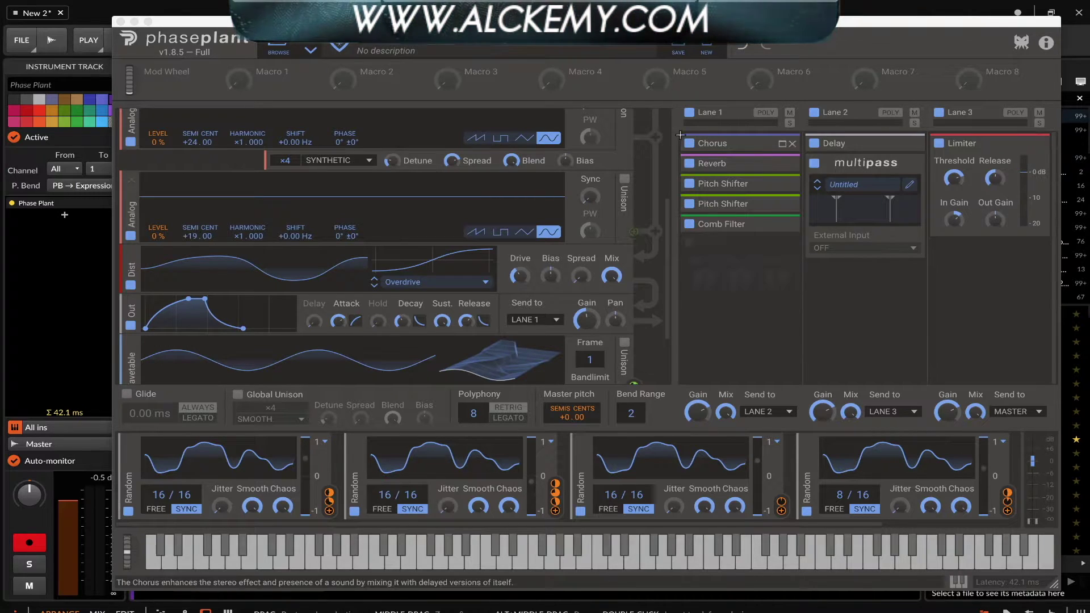
- Bypass effect Lanes 2 and 1 and review the Analog generators, filter and distortion without those effects
click(815, 113)
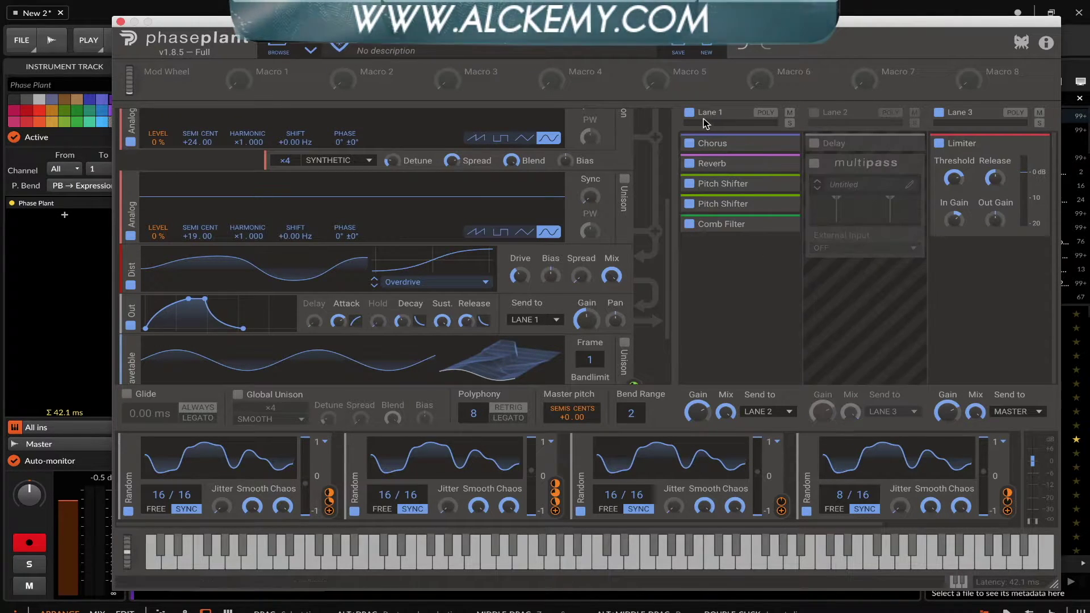
click(689, 113)
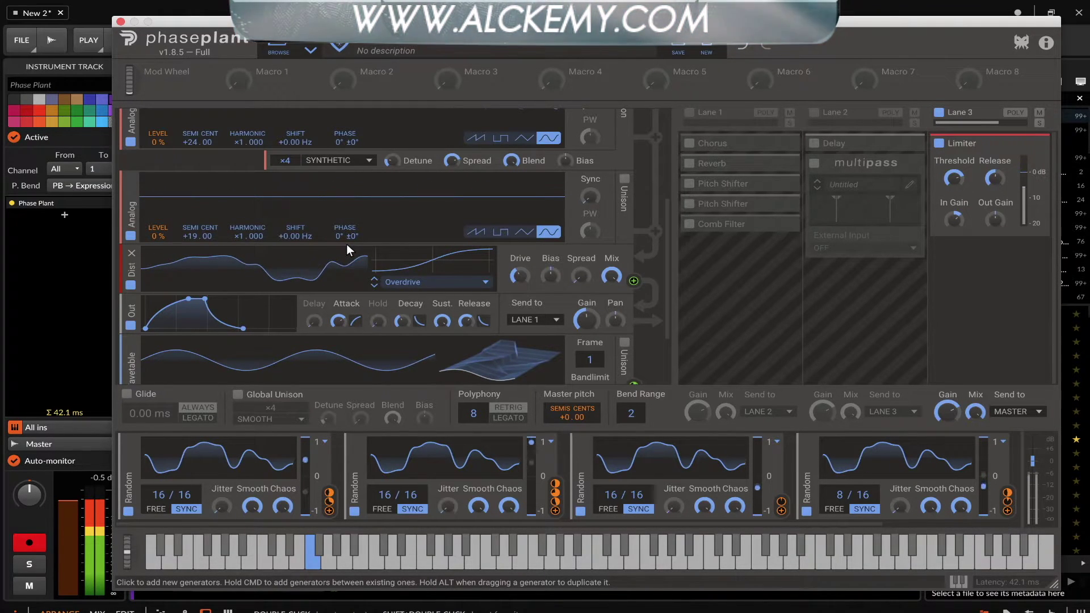
scroll(349, 250, up, 1)
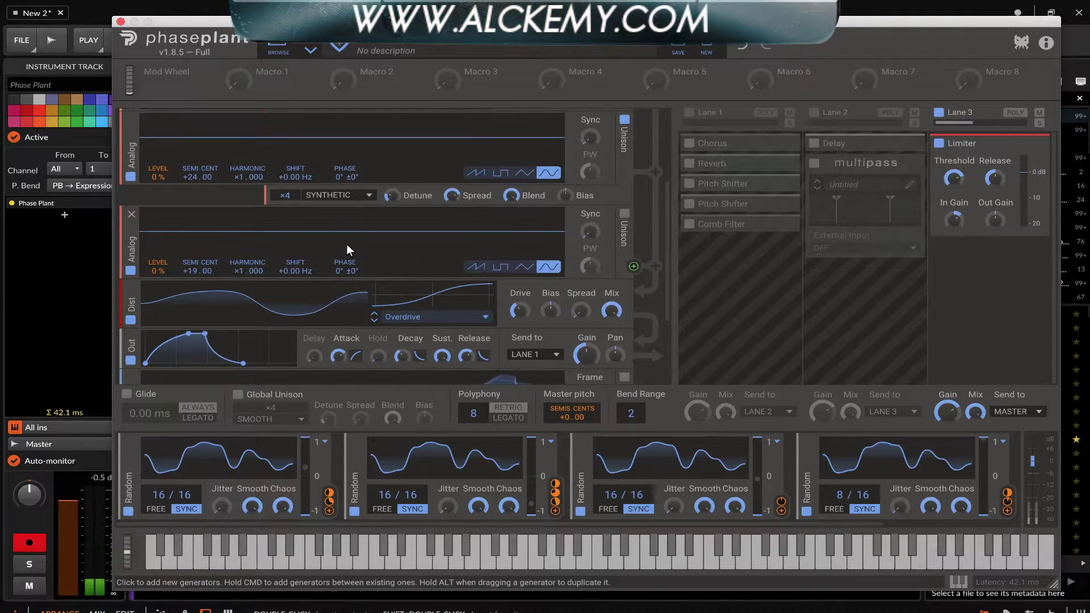
scroll(370, 188, up, 1)
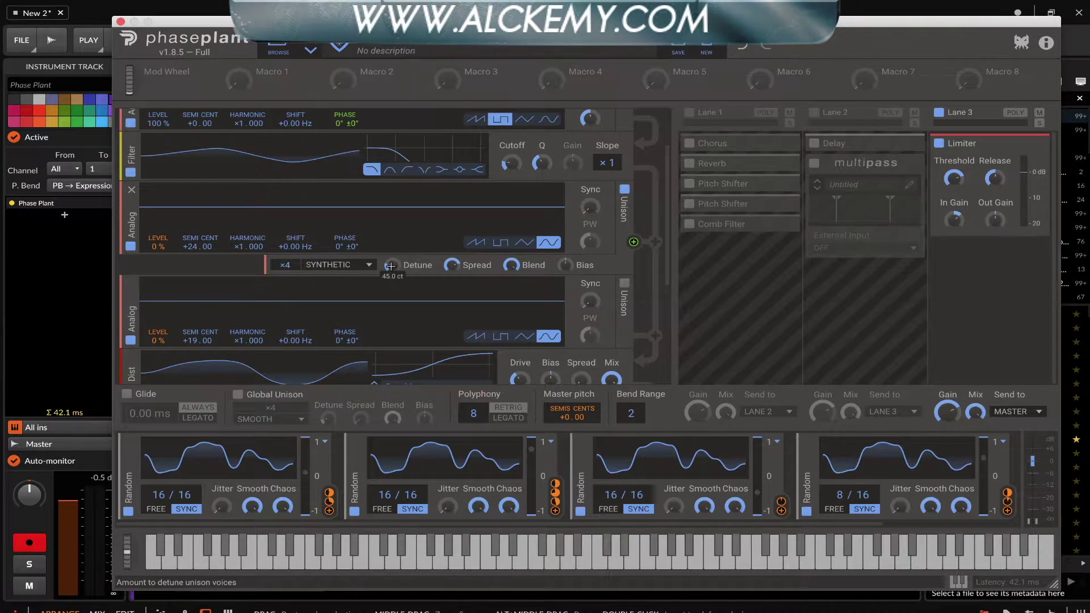
scroll(397, 262, down, 2)
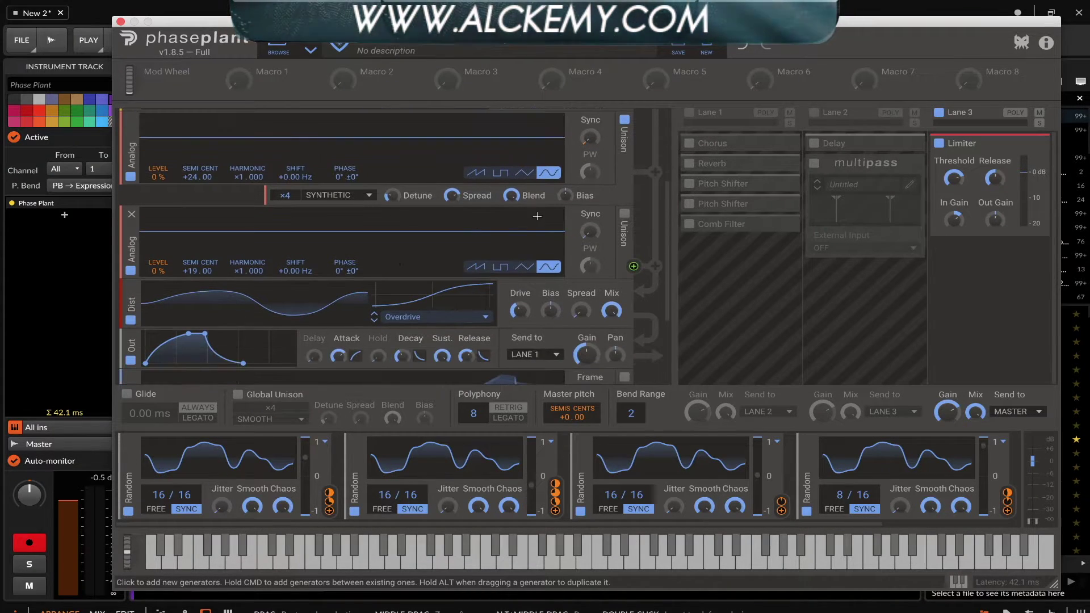
scroll(195, 266, down, 1)
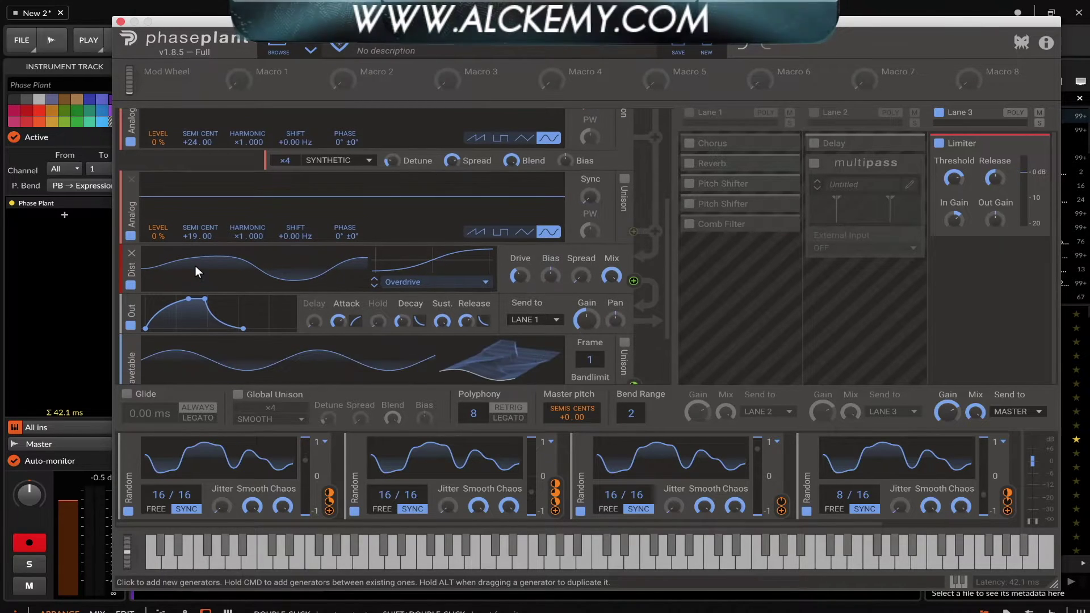
scroll(282, 272, down, 1)
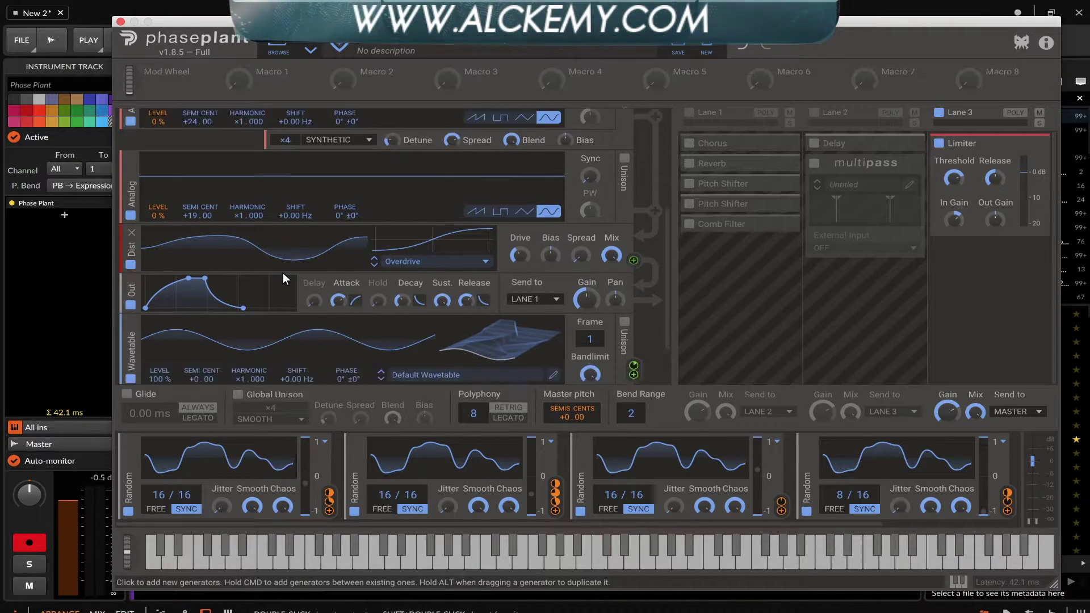
scroll(283, 273, up, 1)
scroll(282, 272, up, 2)
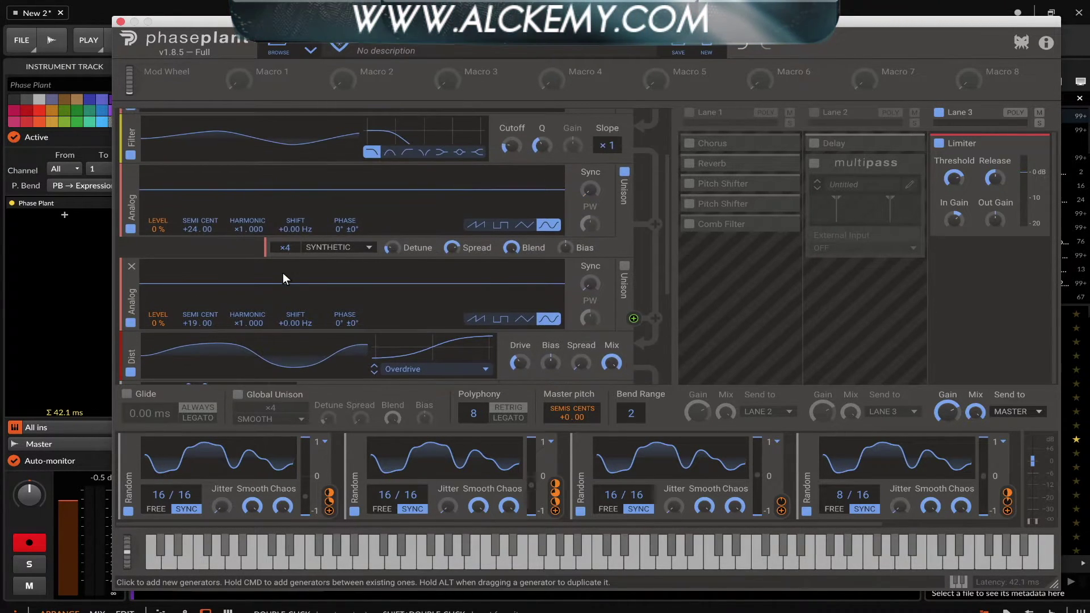
- Re-enable Lane 1 and disable its Reverb, both Pitch Shifters and Comb Filter, leaving only Chorus active
click(689, 112)
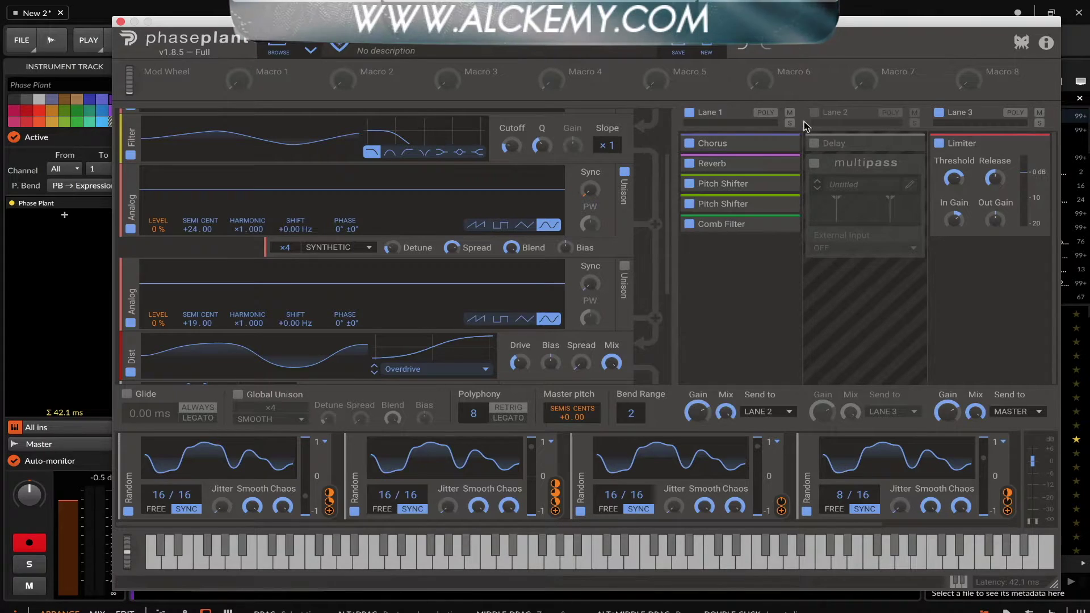
click(689, 183)
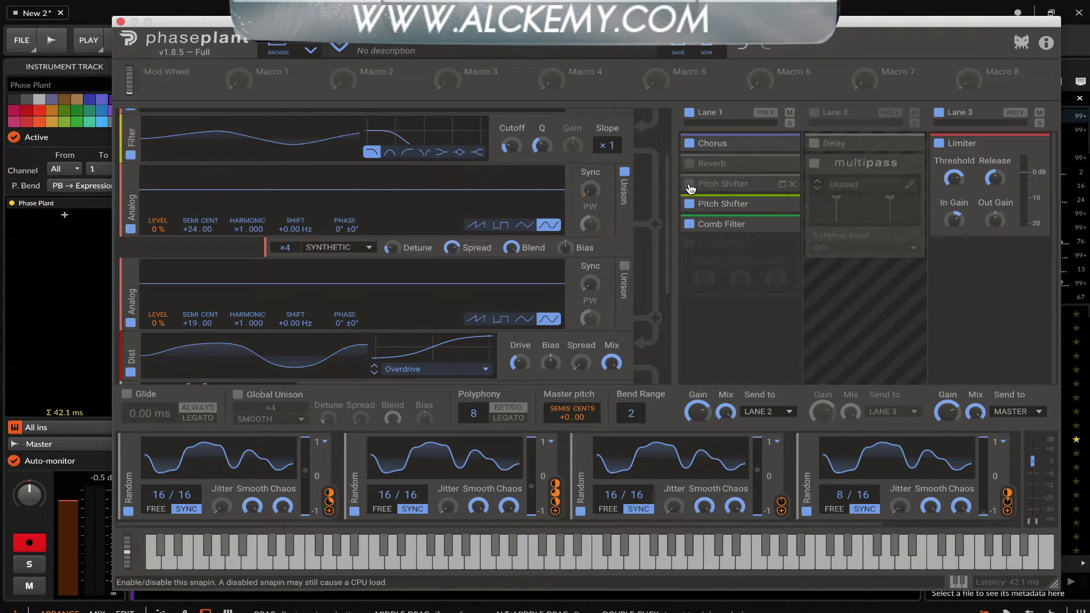
click(689, 203)
click(689, 224)
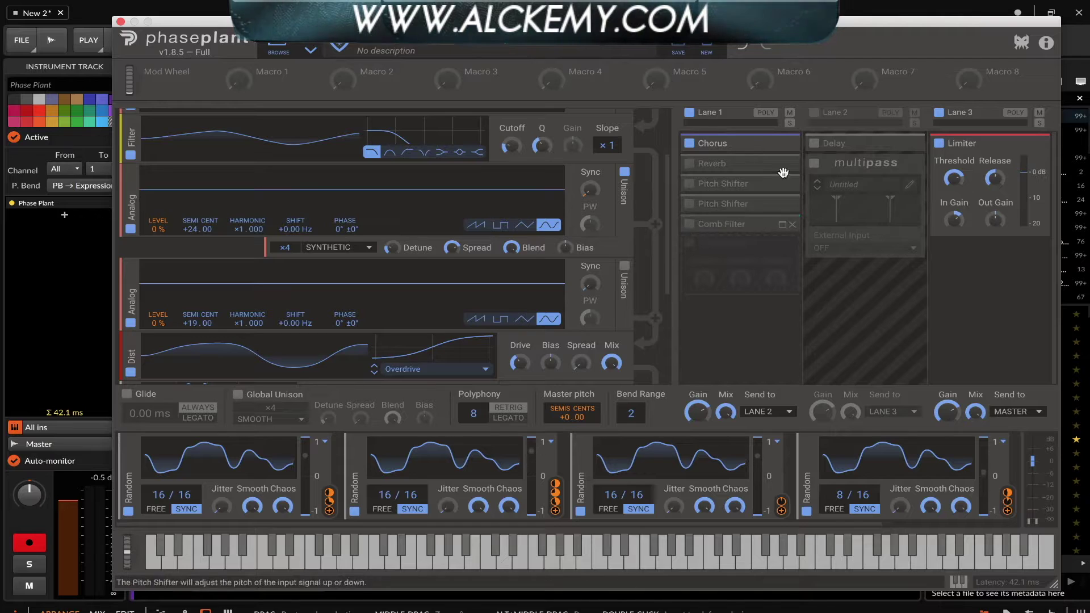
- Inspect the Chorus settings in Lane 1, and re-enable the Reverb and inspect its settings
click(783, 145)
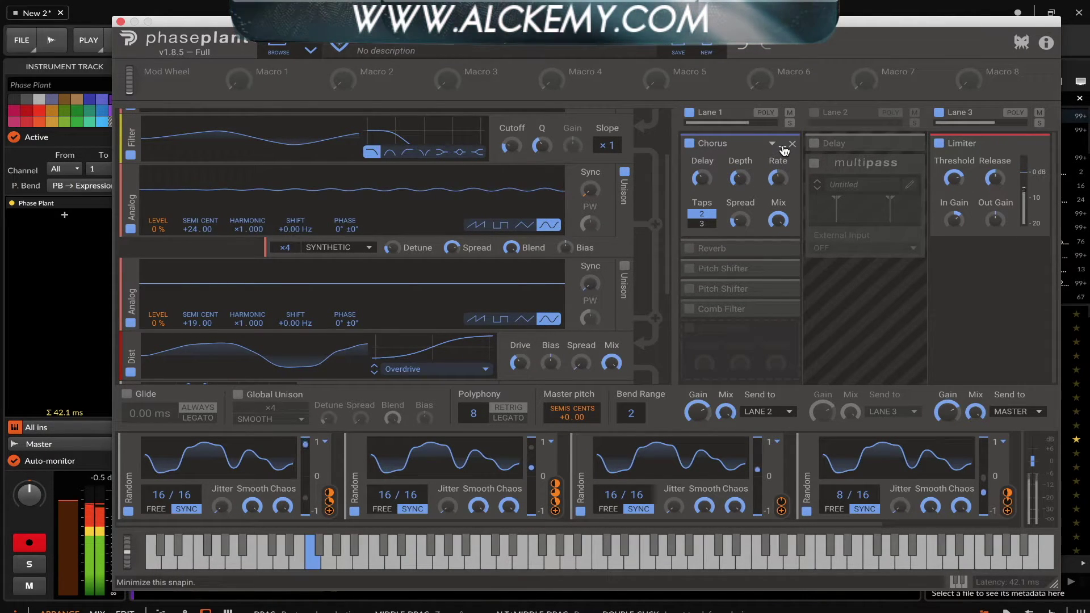
click(784, 146)
click(689, 164)
click(781, 165)
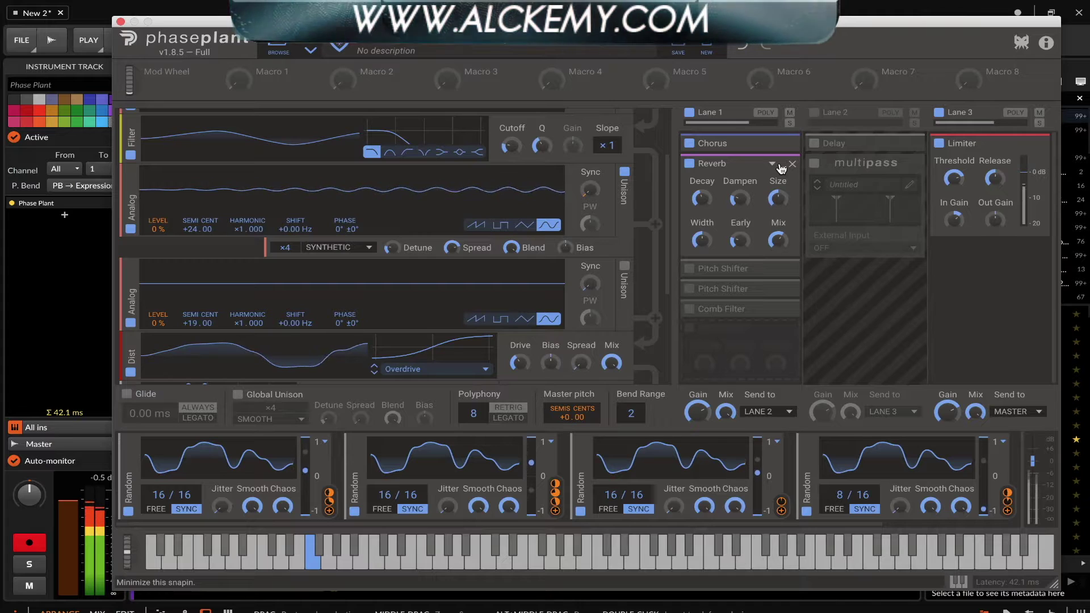
click(781, 165)
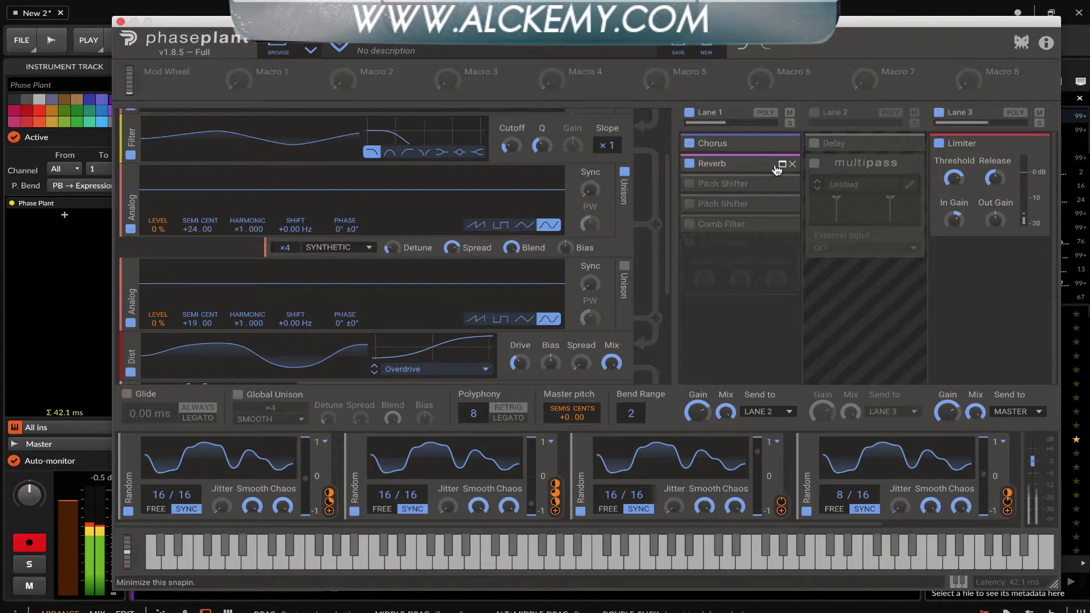
- Re-enable both Pitch Shifters and the Comb Filter in Lane 1, inspecting each snapin's settings and collapsing it again
click(691, 184)
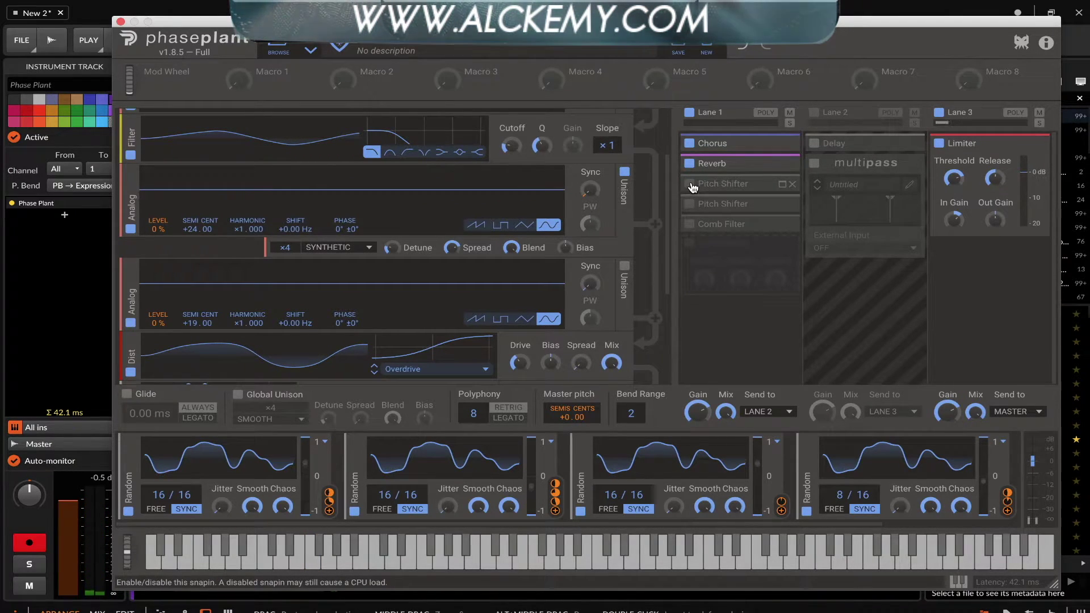
click(783, 186)
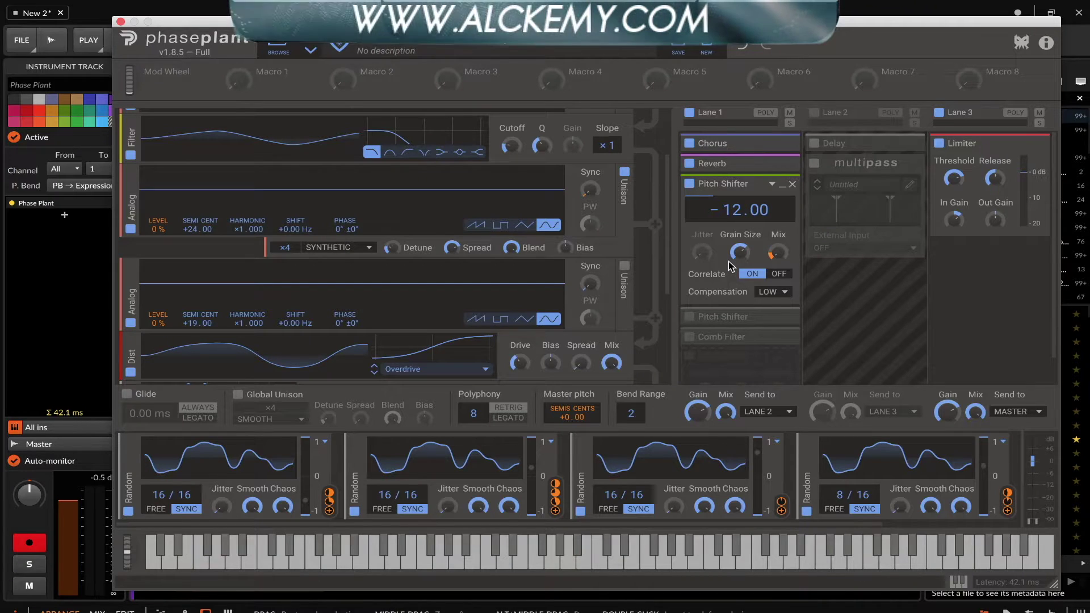
click(783, 188)
click(784, 203)
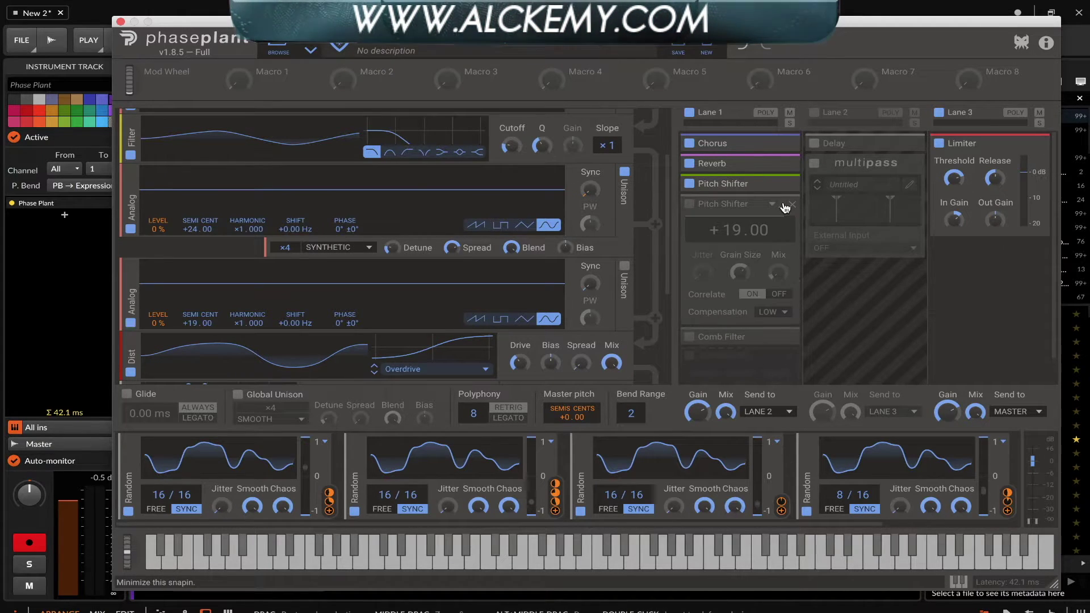
click(689, 204)
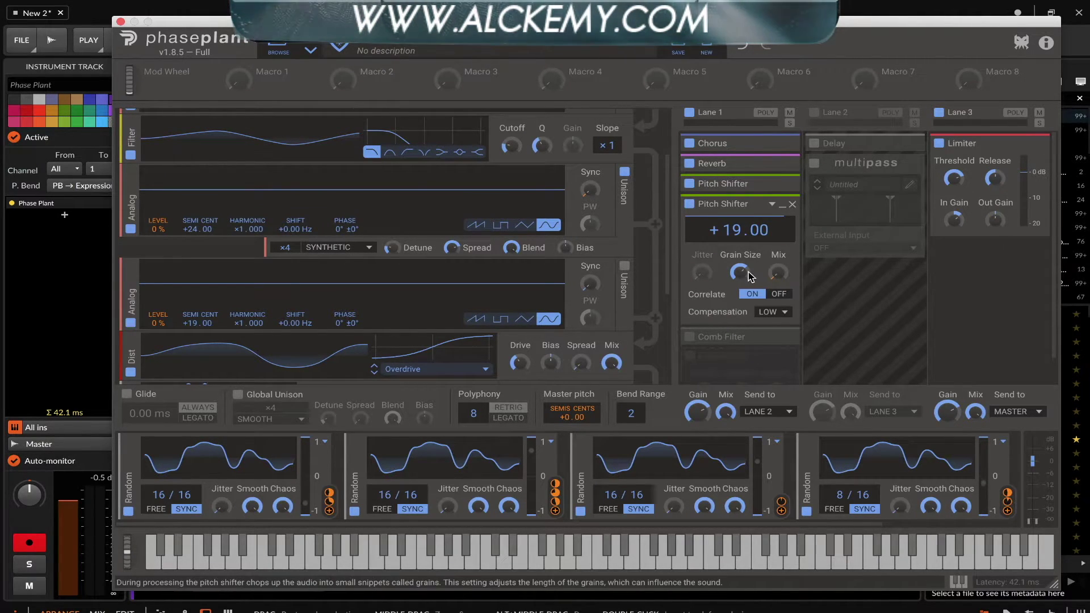
click(783, 203)
click(782, 226)
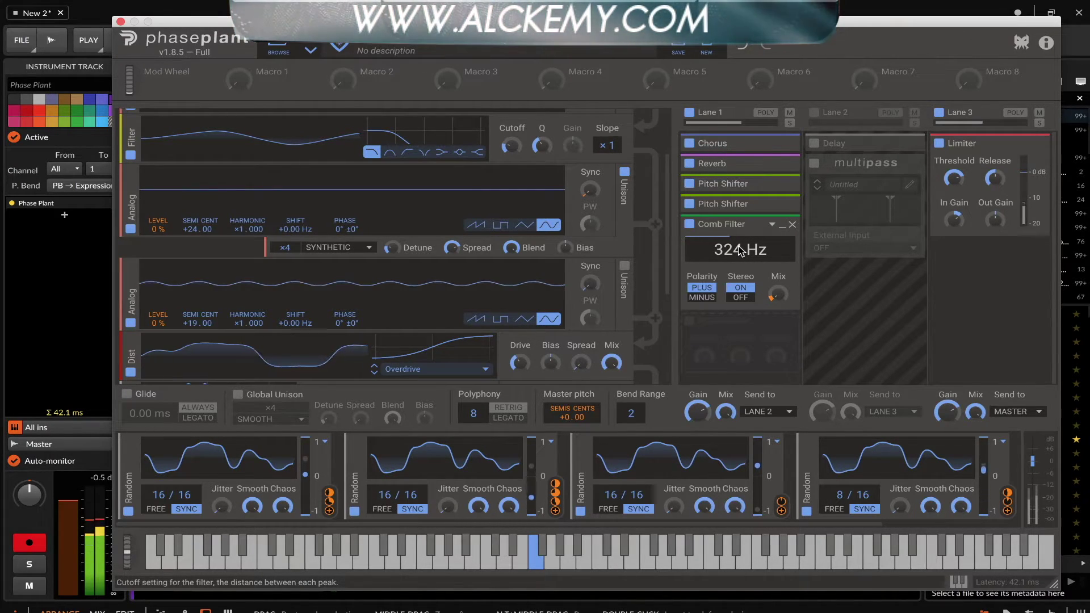
click(781, 227)
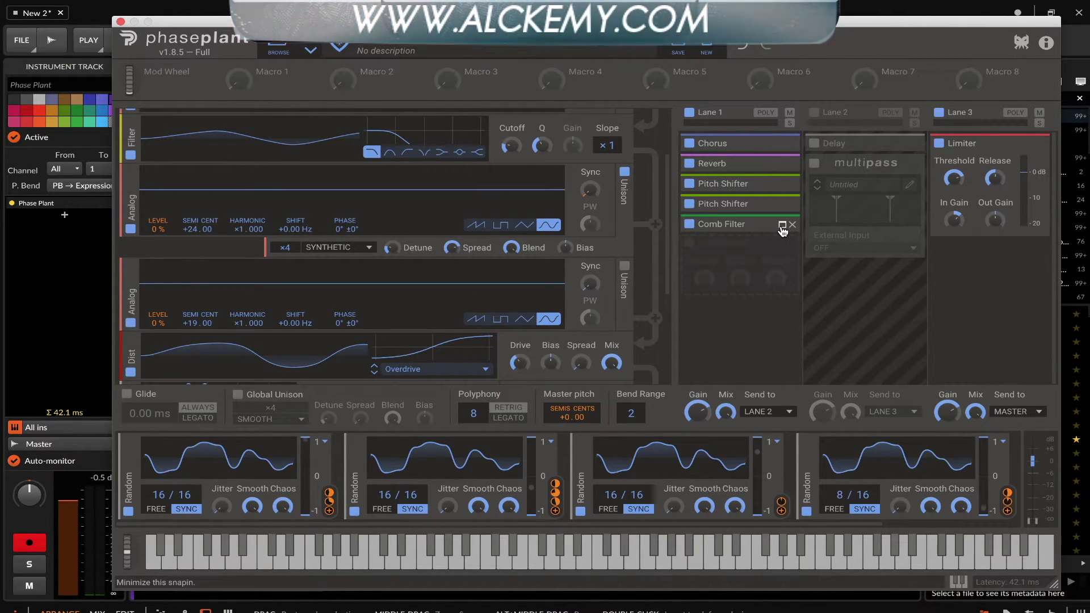
- Re-enable Lane 2 with the Delay expanded, and inspect its Multipass in the full editor
click(907, 143)
click(814, 112)
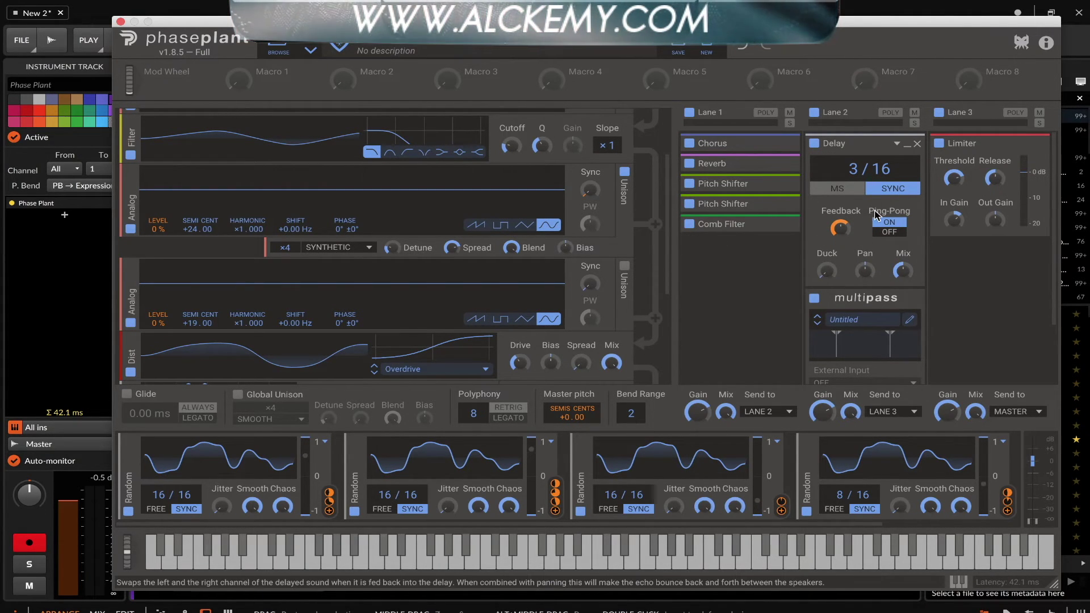
scroll(902, 227, down, 2)
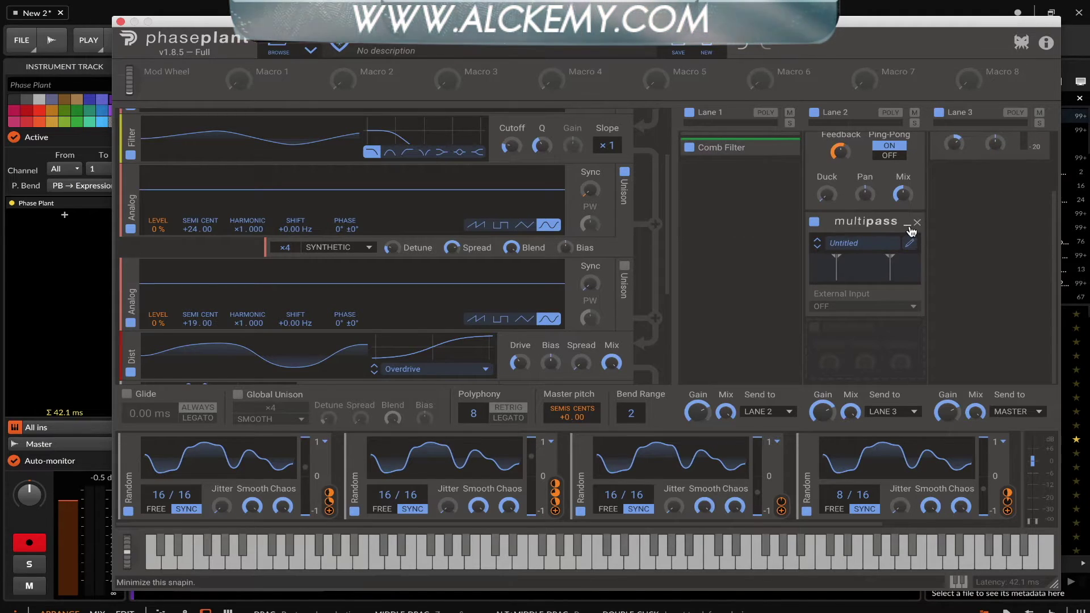
click(910, 244)
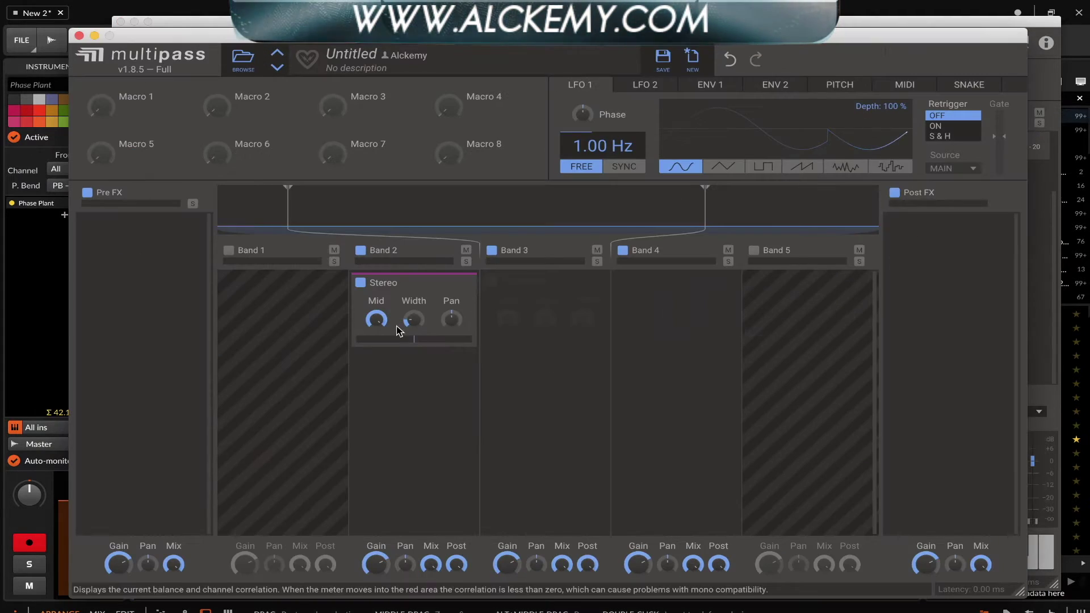
click(79, 35)
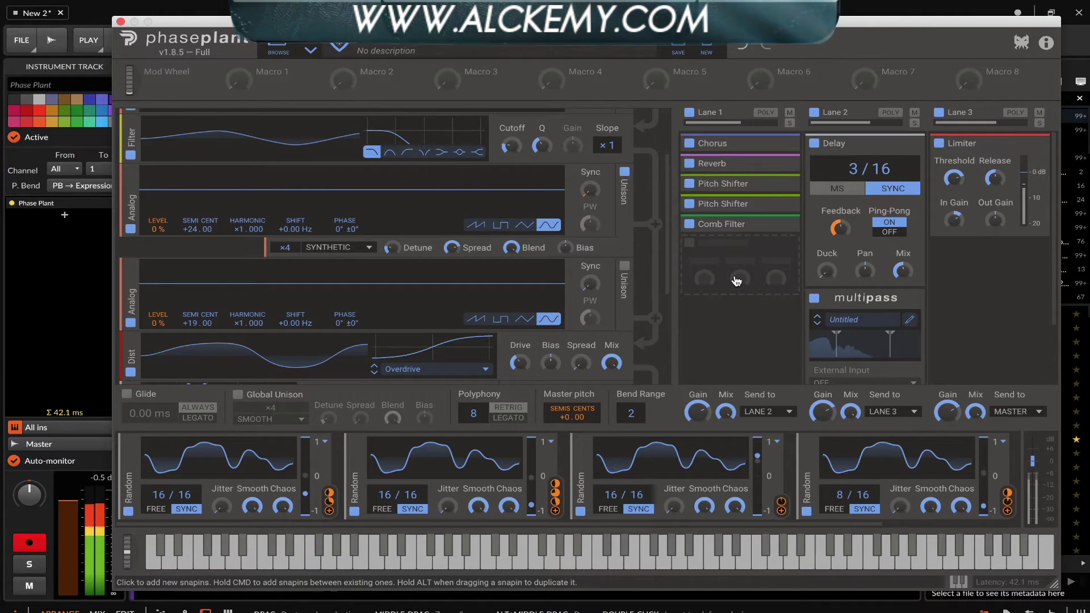
- Look over the Lane 2 effects and the generator stack once more, and close the Phase Plant window
scroll(736, 281, down, 3)
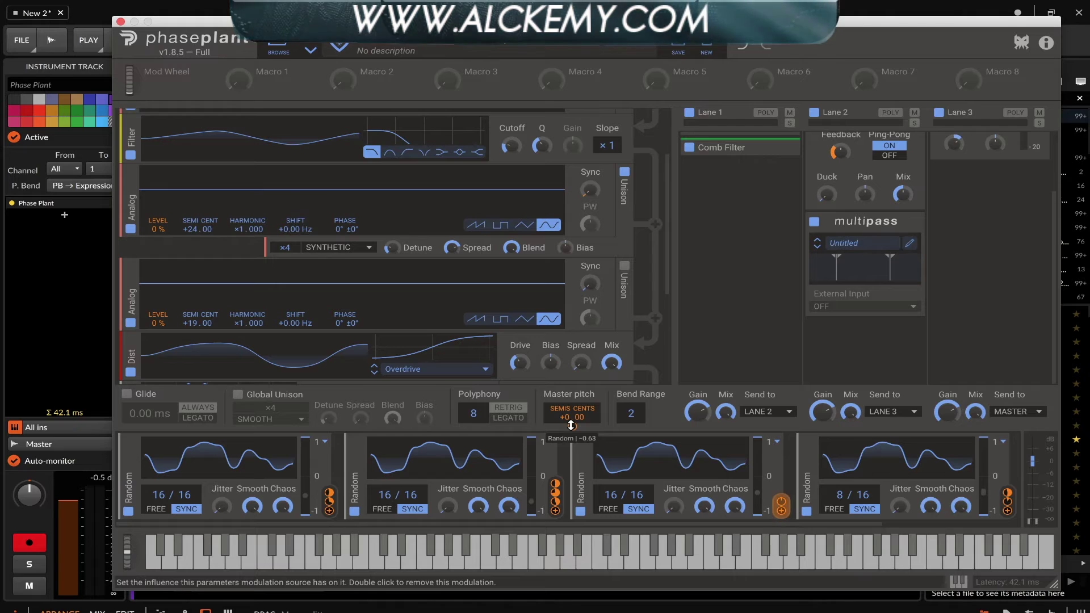
click(547, 284)
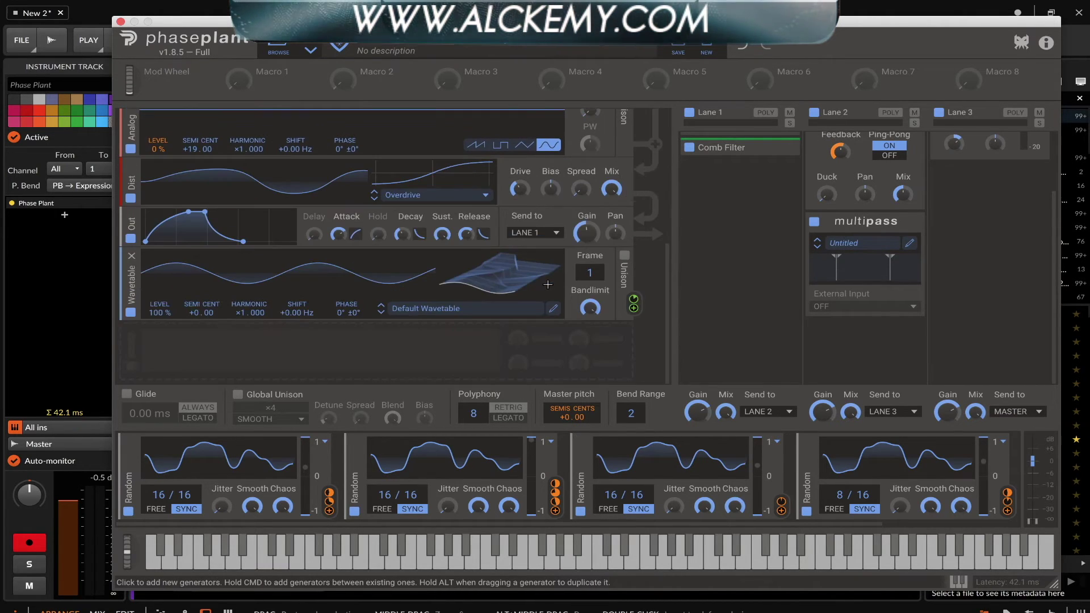
scroll(548, 284, up, 5)
click(121, 23)
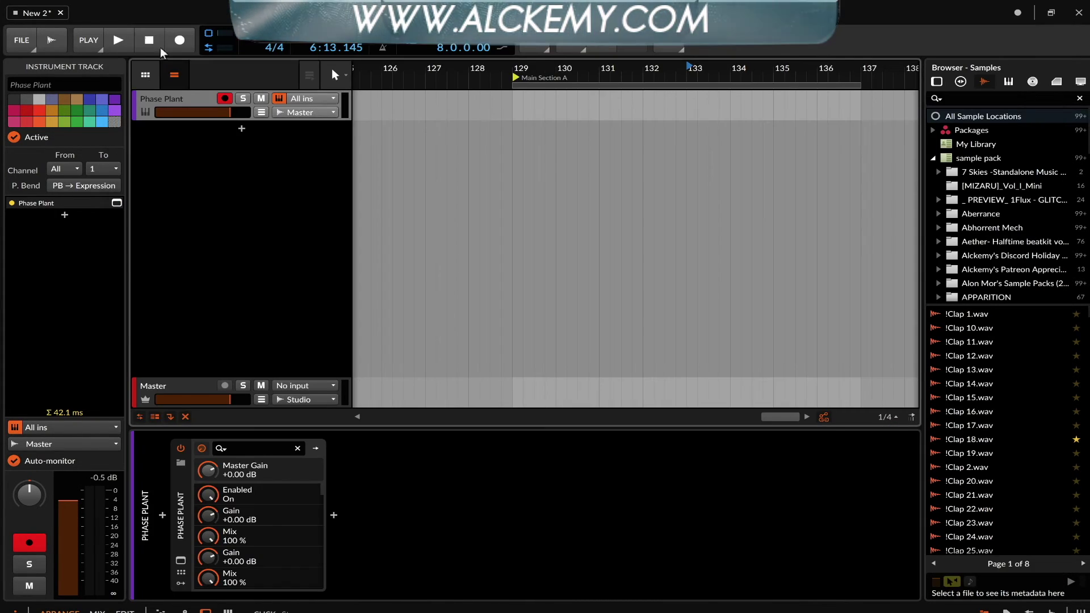
- Collapse the Phase Plant device's parameters in the device chain and select the Phase Plant track
click(181, 480)
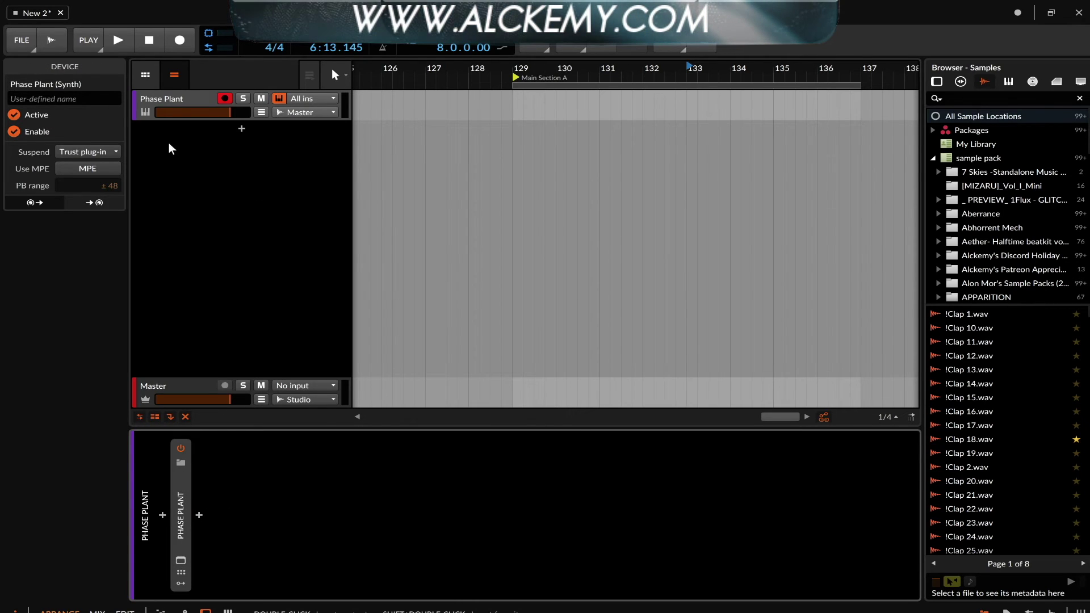
click(179, 105)
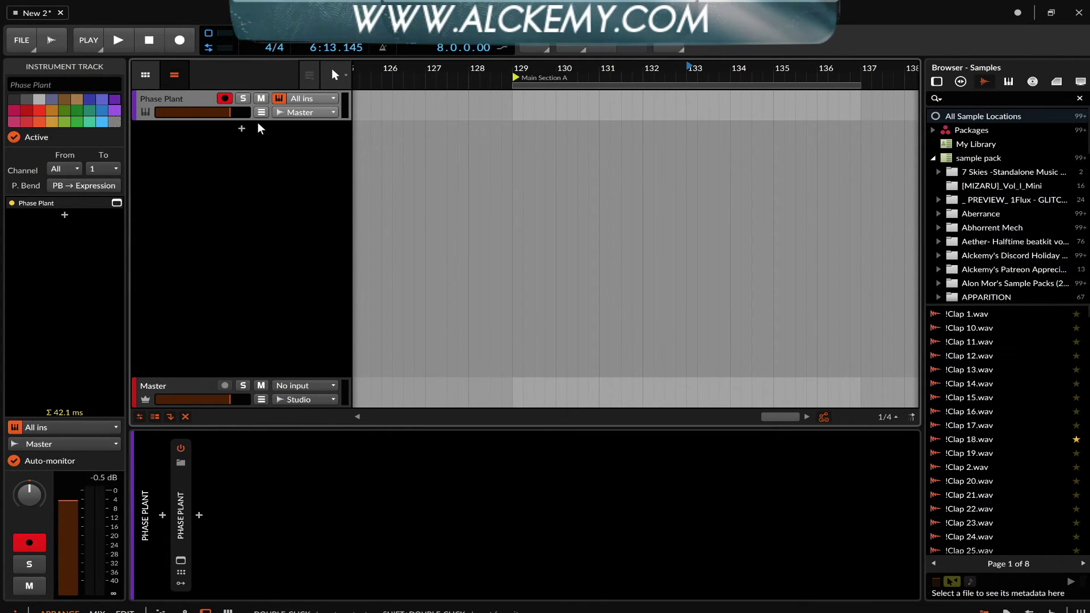